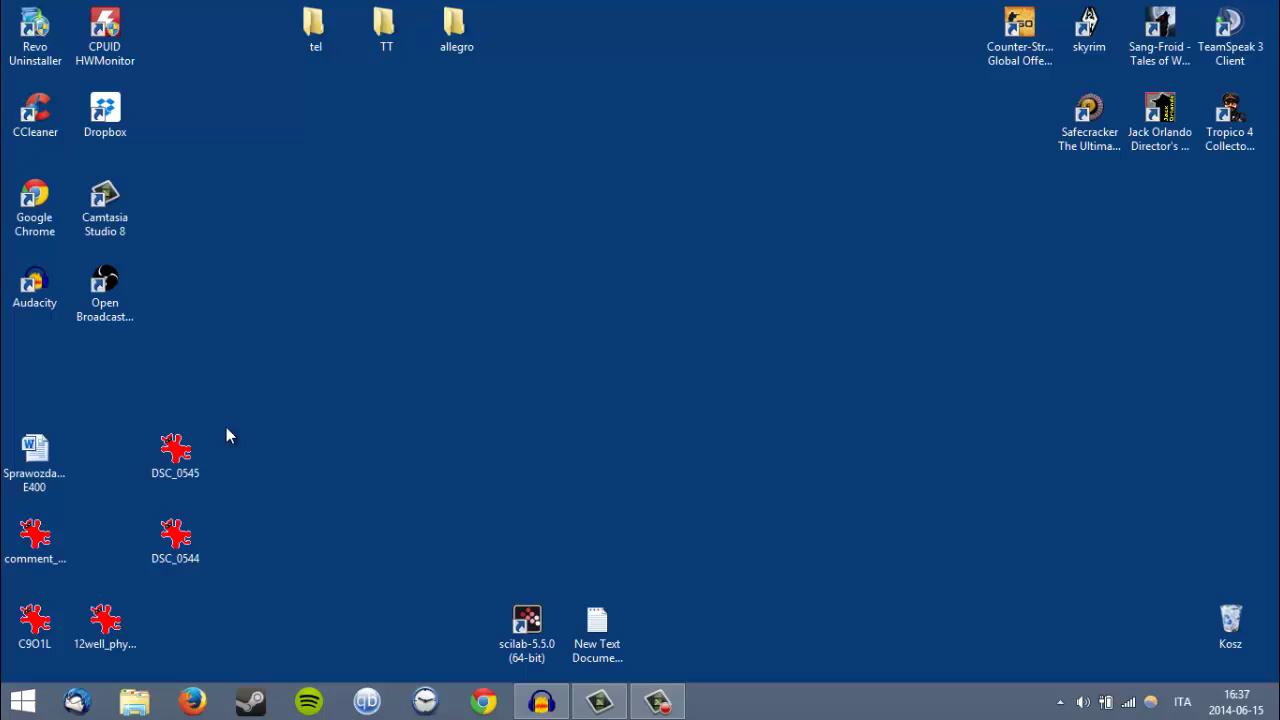
Select and deselect the DSC_0545 desktop picture, then briefly open and close the Start menu.
{"action": "left_click", "coordinate": [182, 452]}
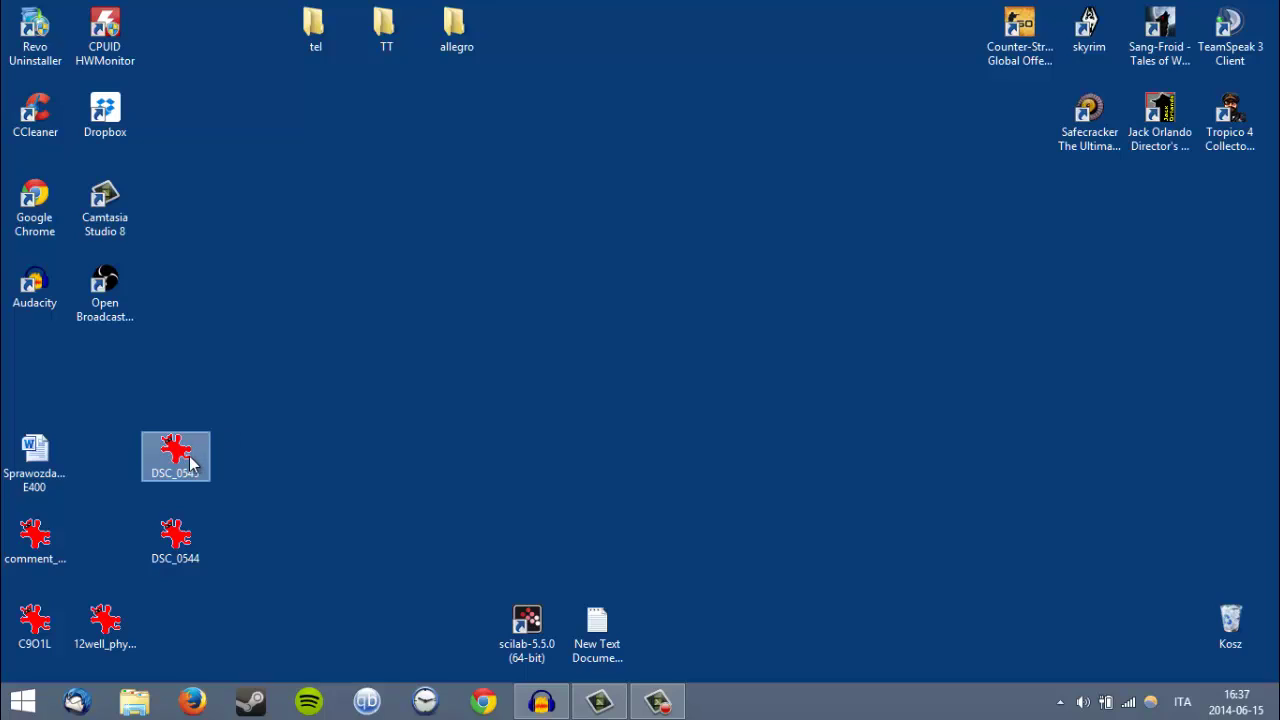
{"action": "left_click", "coordinate": [207, 476]}
{"action": "left_click", "coordinate": [22, 701]}
{"action": "left_click", "coordinate": [832, 299]}
Open Control Panel (Panel sterowania) from the Settings charm and move its window up-left.
{"action": "mouse_move", "coordinate": [1275, 5]}
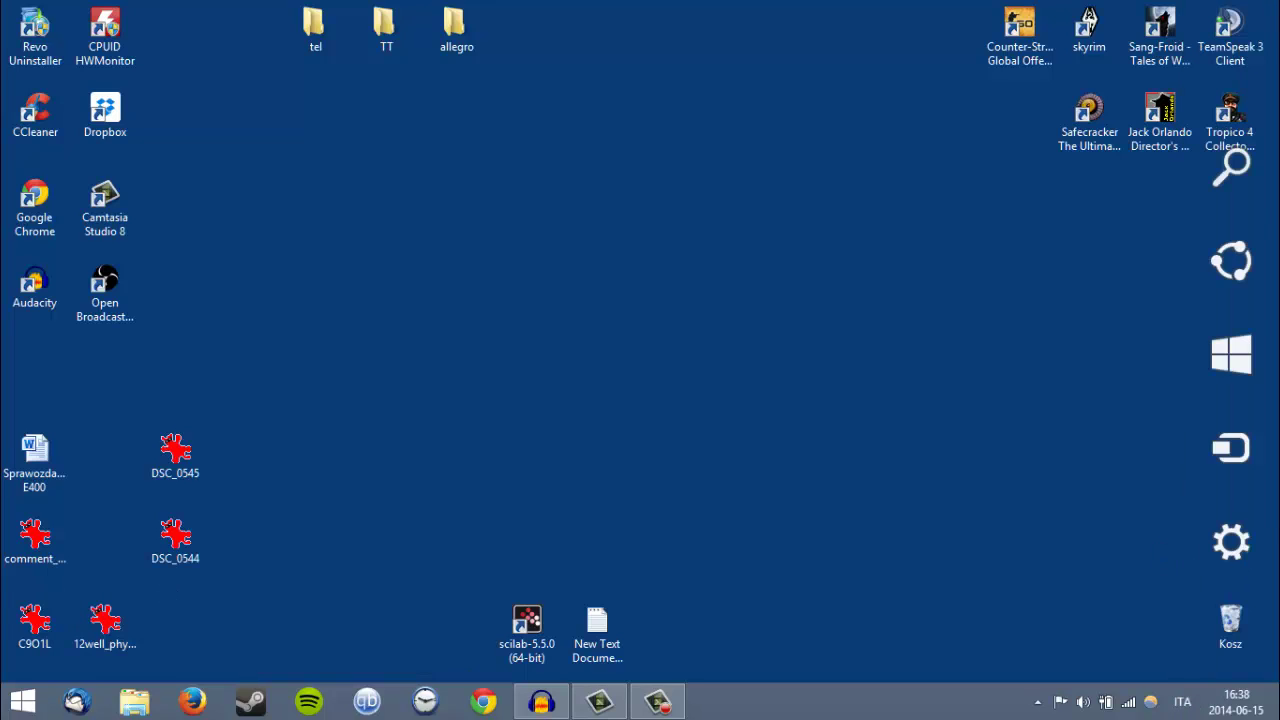
{"action": "left_click", "coordinate": [1228, 556]}
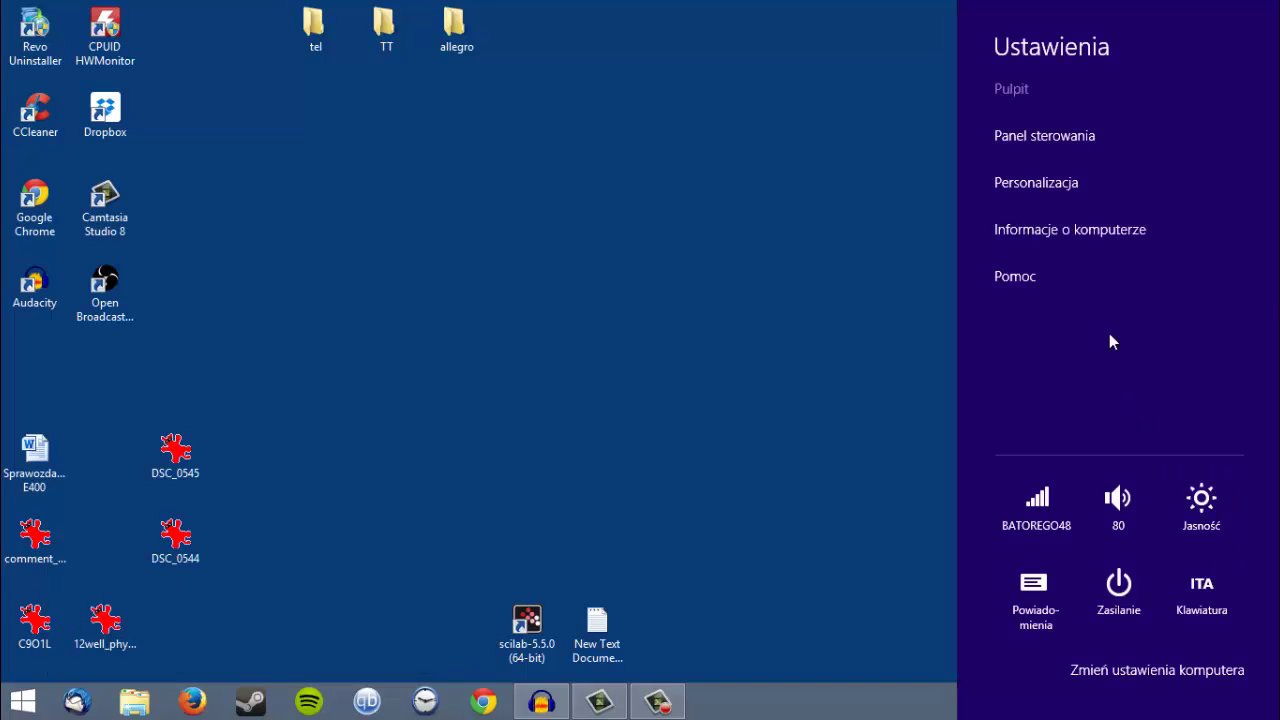
{"action": "left_click", "coordinate": [1068, 141]}
{"action": "left_click_drag", "start_coordinate": [662, 63], "coordinate": [635, 28]}
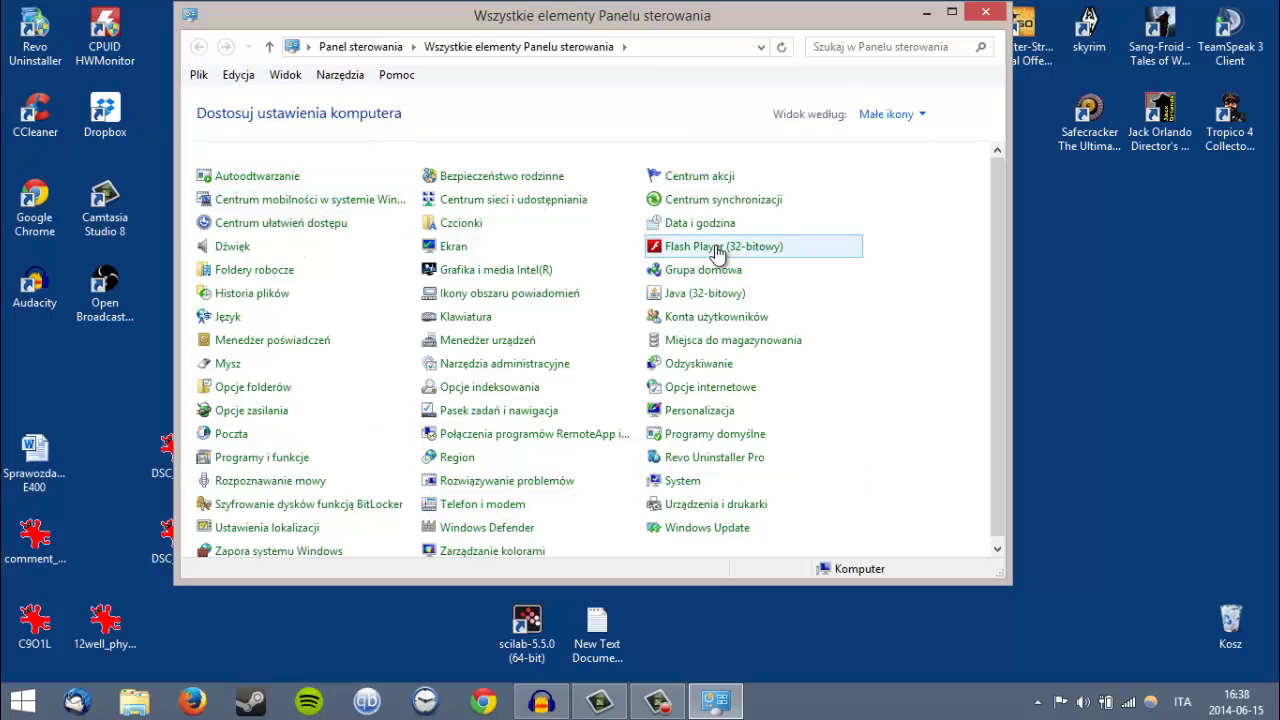
Set the Control Panel view to Duże ikony, then switch it to Kategoria.
{"action": "left_click", "coordinate": [893, 114]}
{"action": "left_click", "coordinate": [906, 160]}
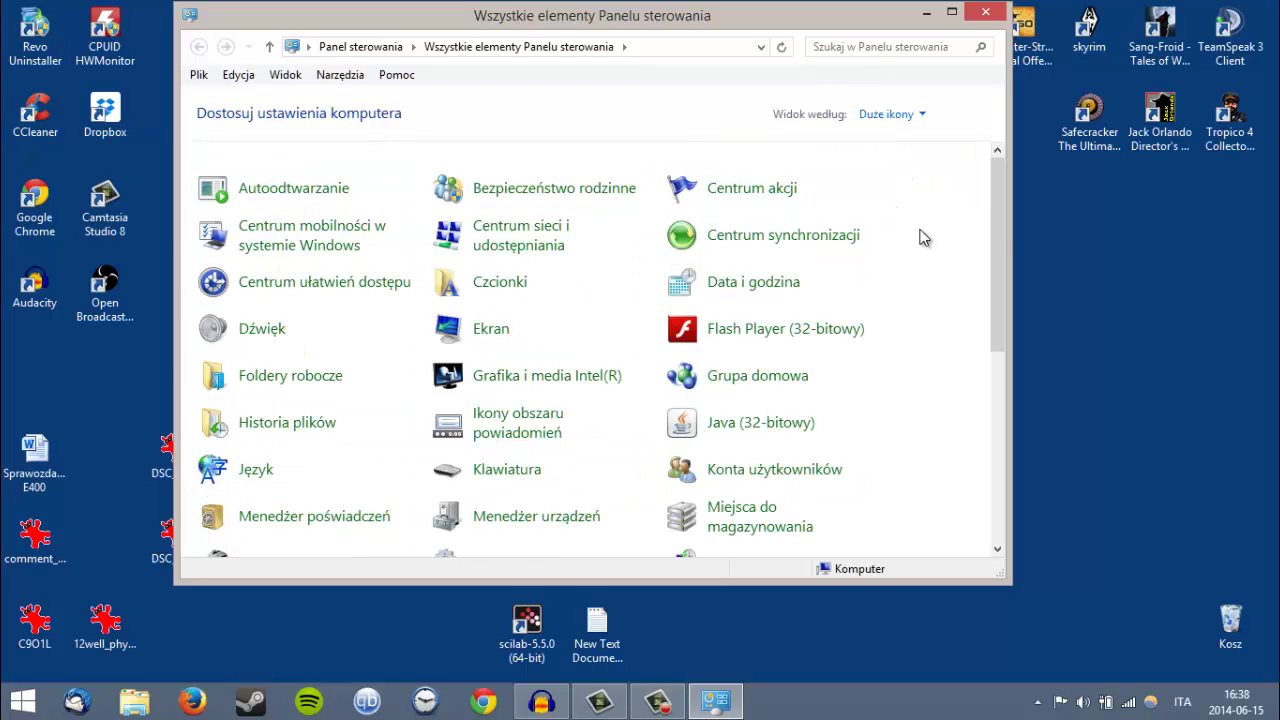
{"action": "scroll", "coordinate": [996, 250], "scroll_direction": "down", "scroll_amount": 3}
{"action": "left_click", "coordinate": [892, 114]}
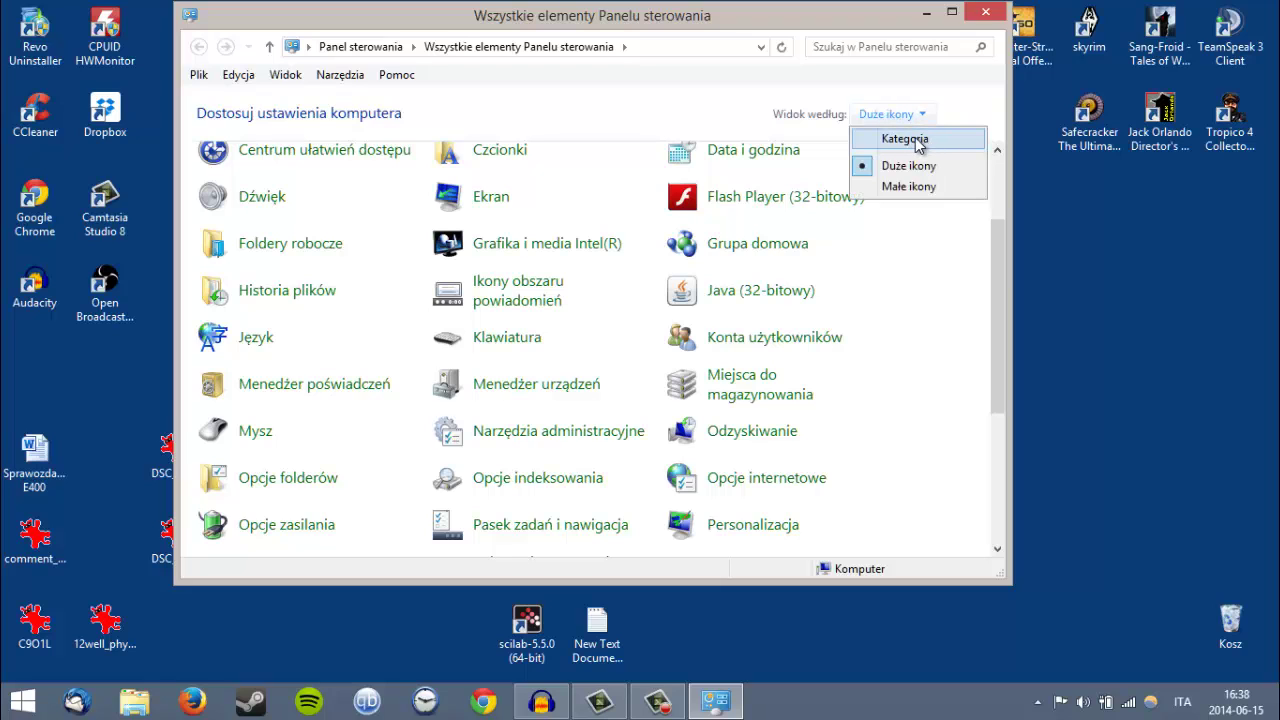
{"action": "left_click", "coordinate": [916, 144]}
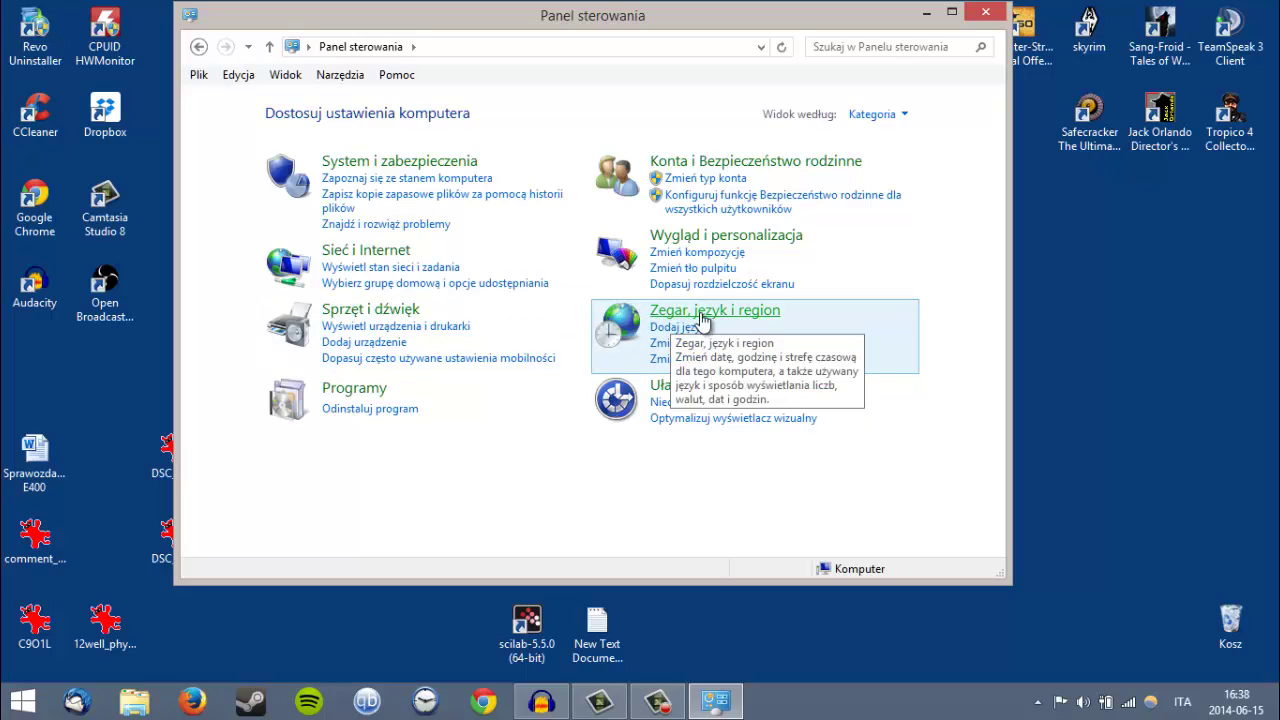
In Zegar, język i region > Język, move polski above italiano (Italia), then remove italiano (Italia).
{"action": "left_click", "coordinate": [757, 312]}
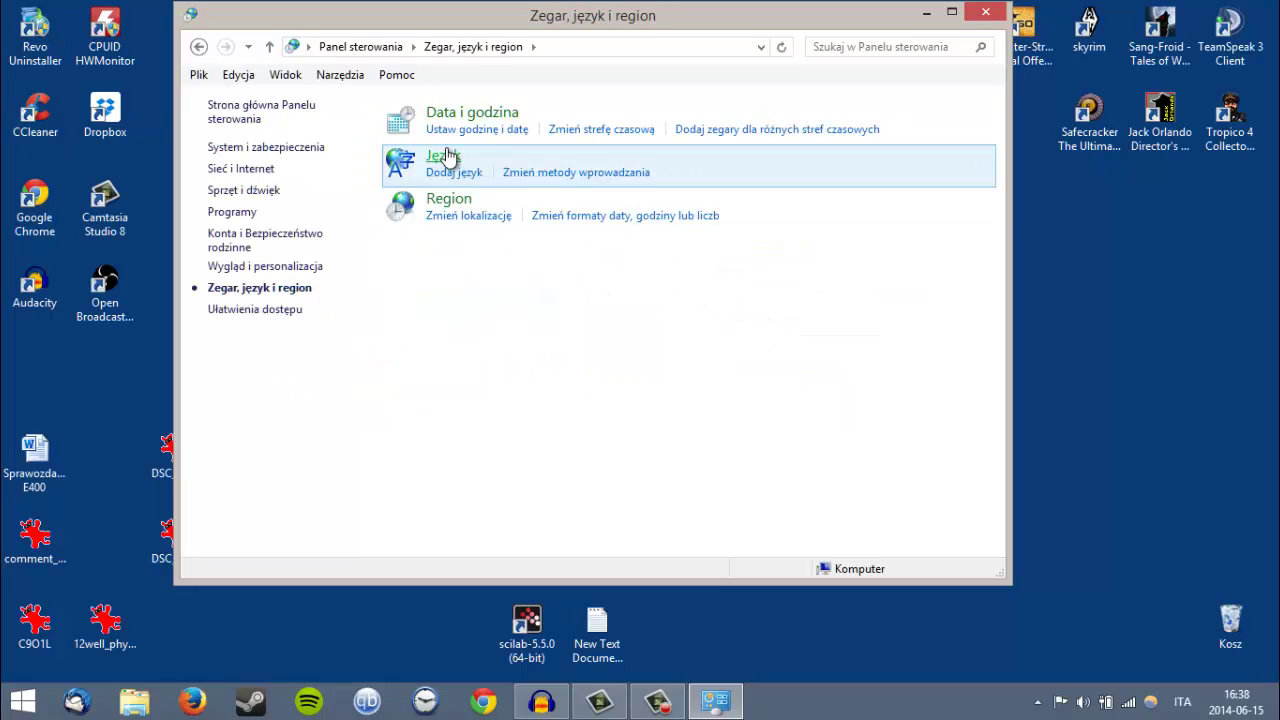
{"action": "left_click", "coordinate": [648, 173]}
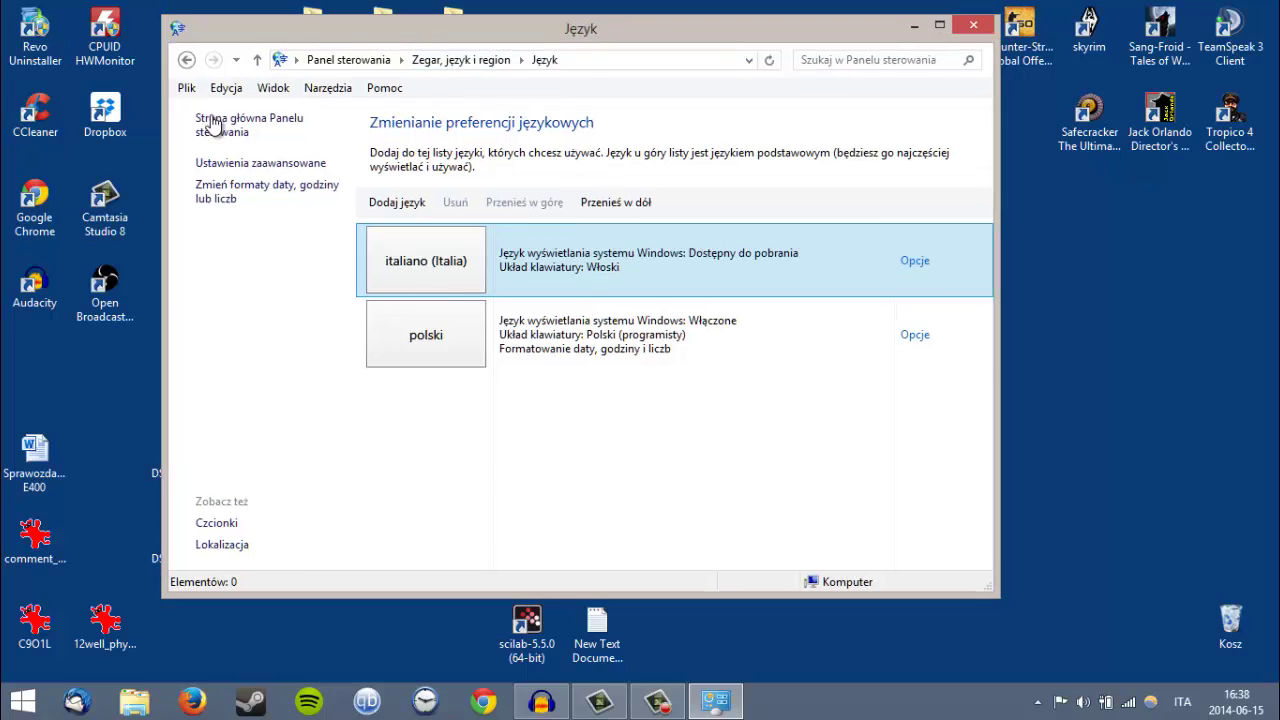
{"action": "left_click", "coordinate": [585, 360]}
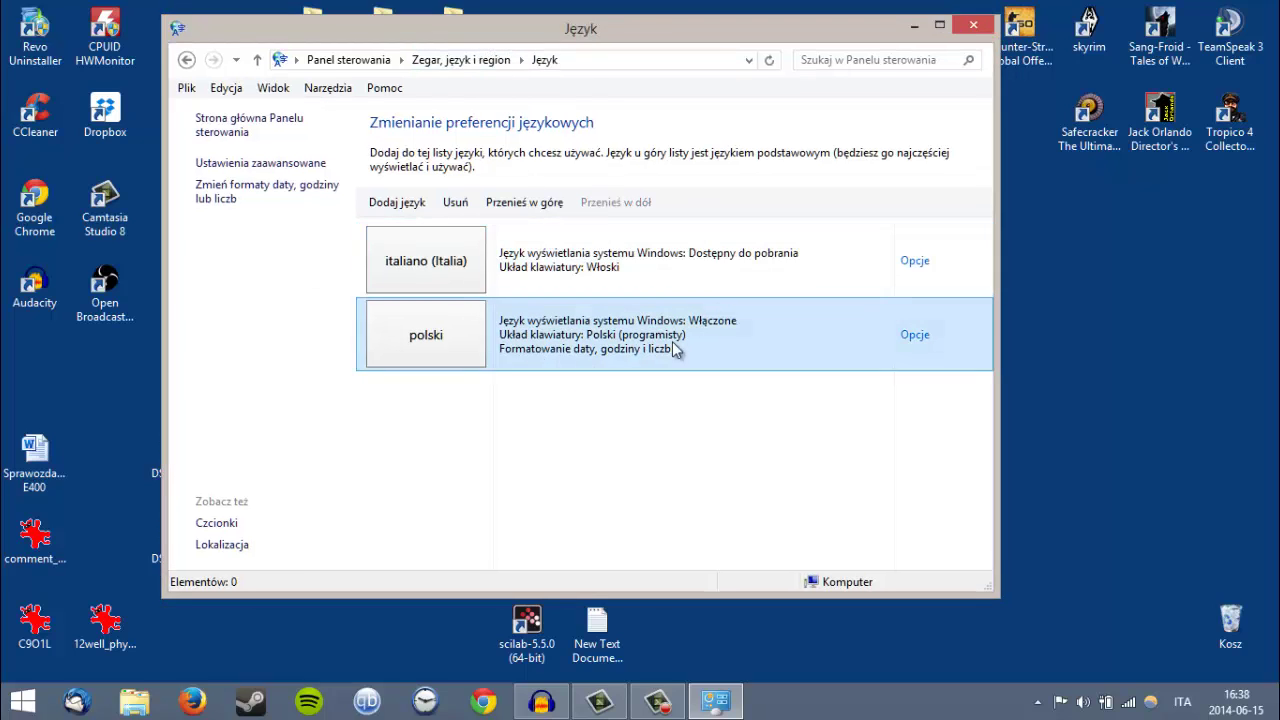
{"action": "left_click", "coordinate": [466, 239]}
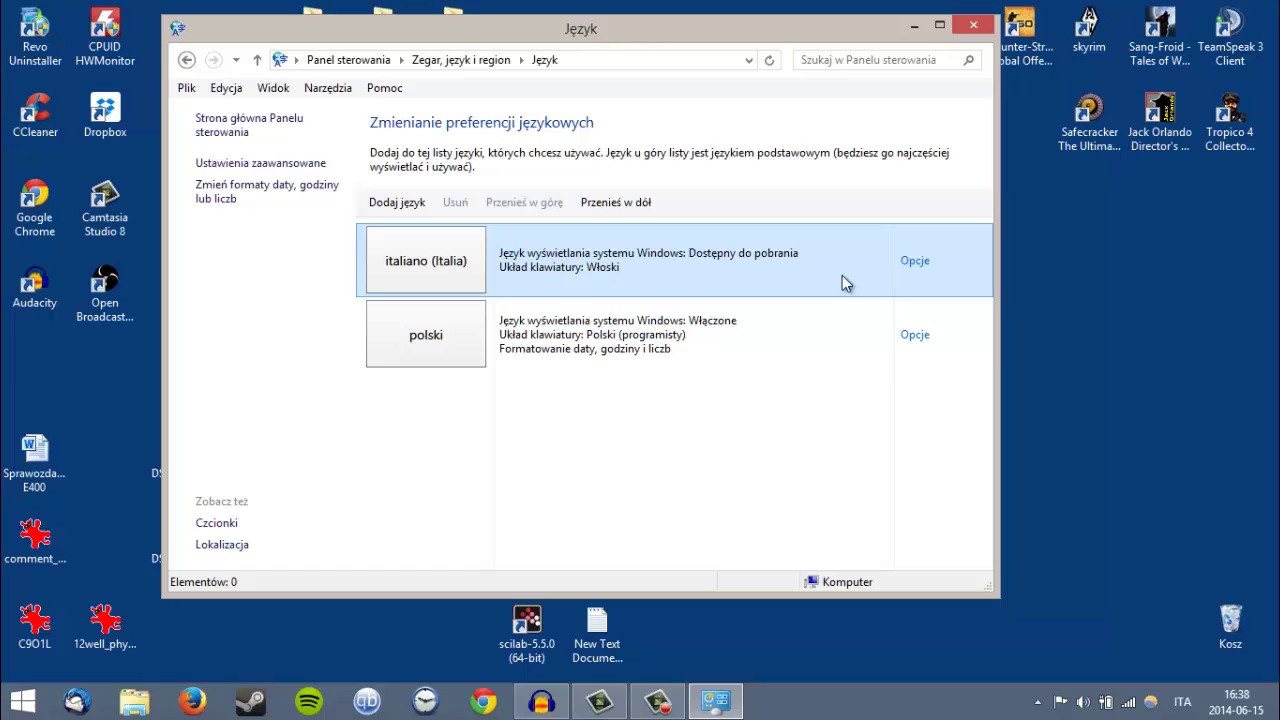
{"action": "left_click", "coordinate": [728, 302]}
{"action": "left_click", "coordinate": [543, 205]}
{"action": "left_click", "coordinate": [489, 322]}
{"action": "left_click", "coordinate": [461, 212]}
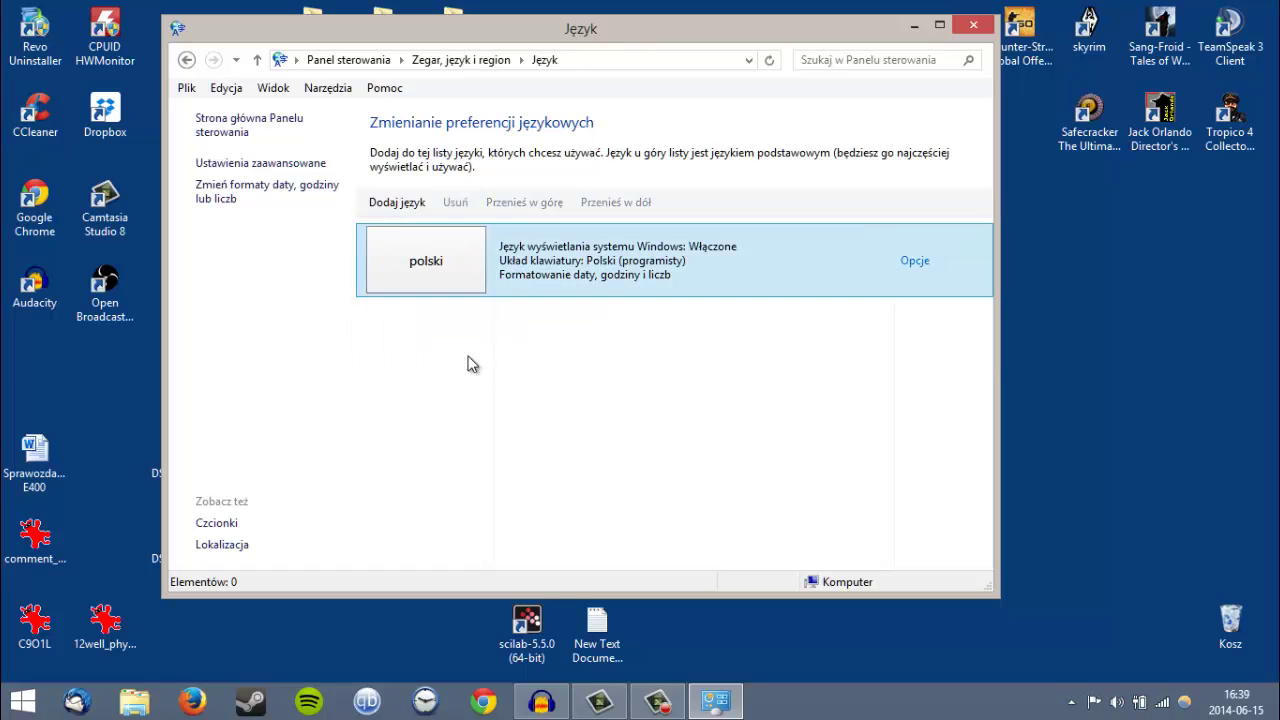
Add a language: choose Włoski, pick the italiano (Italia) variant and add it.
{"action": "left_click", "coordinate": [392, 204]}
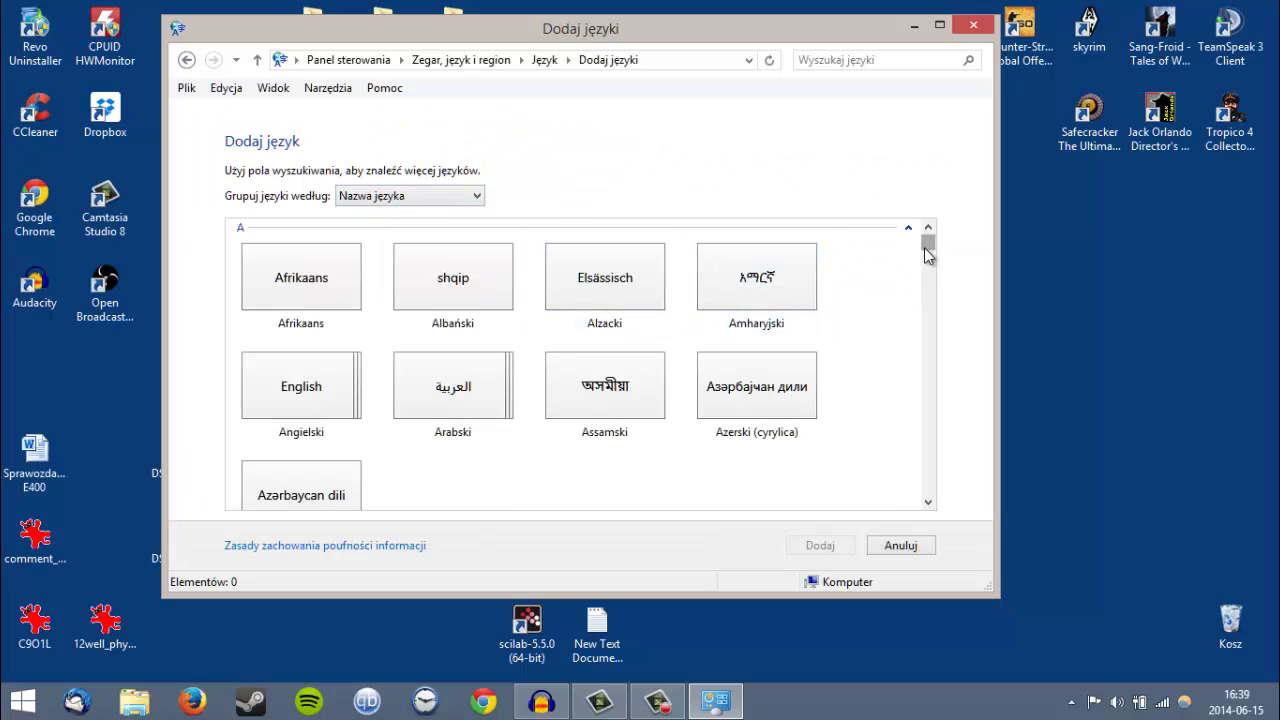
{"action": "left_click_drag", "start_coordinate": [930, 250], "coordinate": [926, 487]}
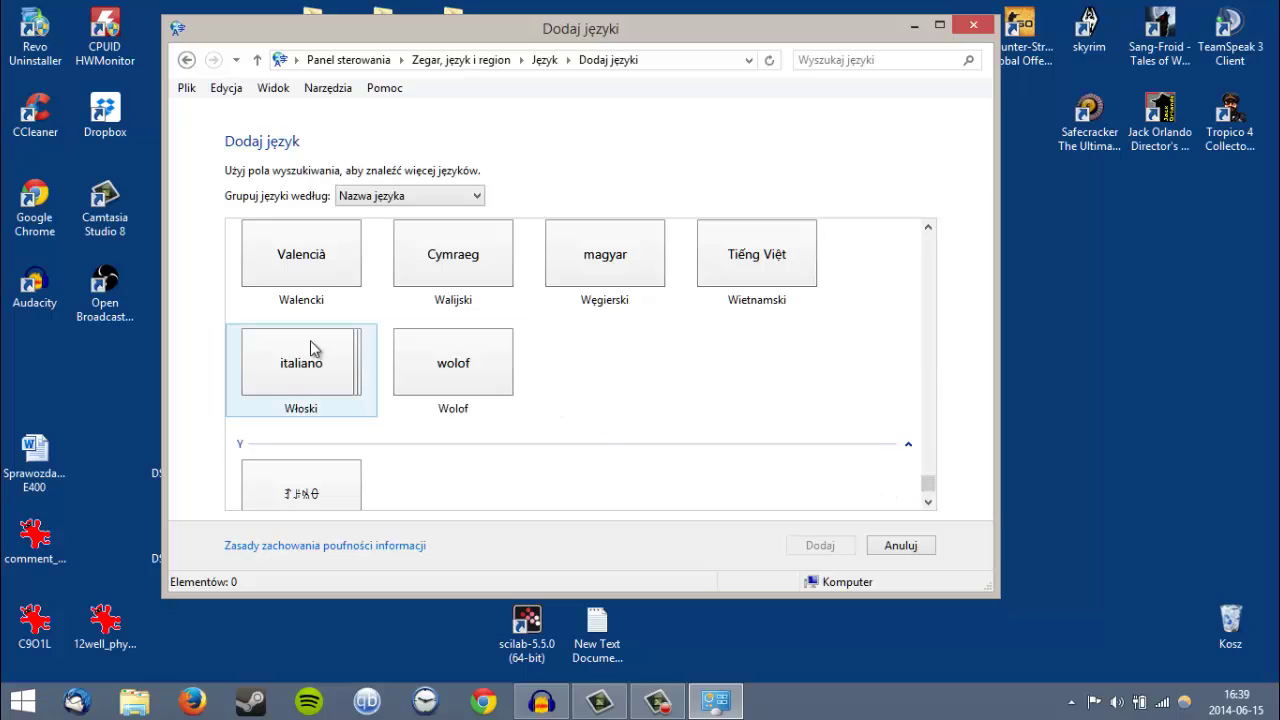
{"action": "left_click", "coordinate": [315, 370]}
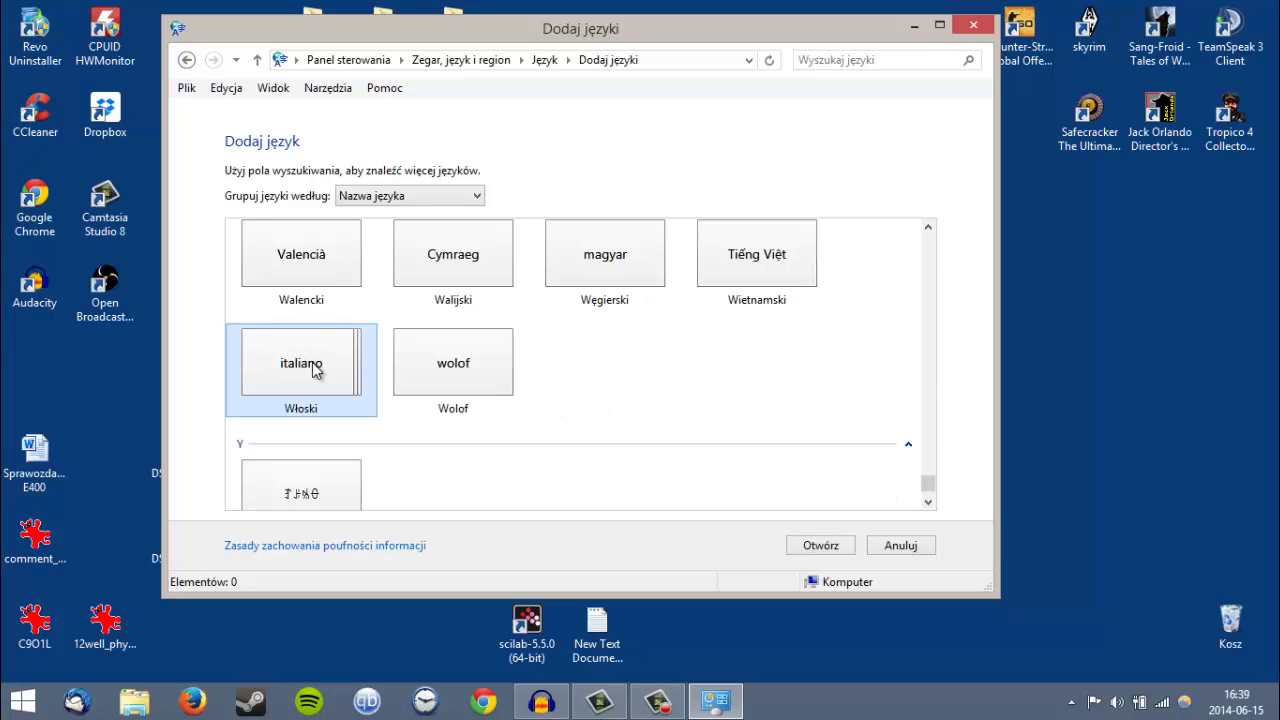
{"action": "left_click", "coordinate": [815, 548]}
{"action": "left_click", "coordinate": [486, 257]}
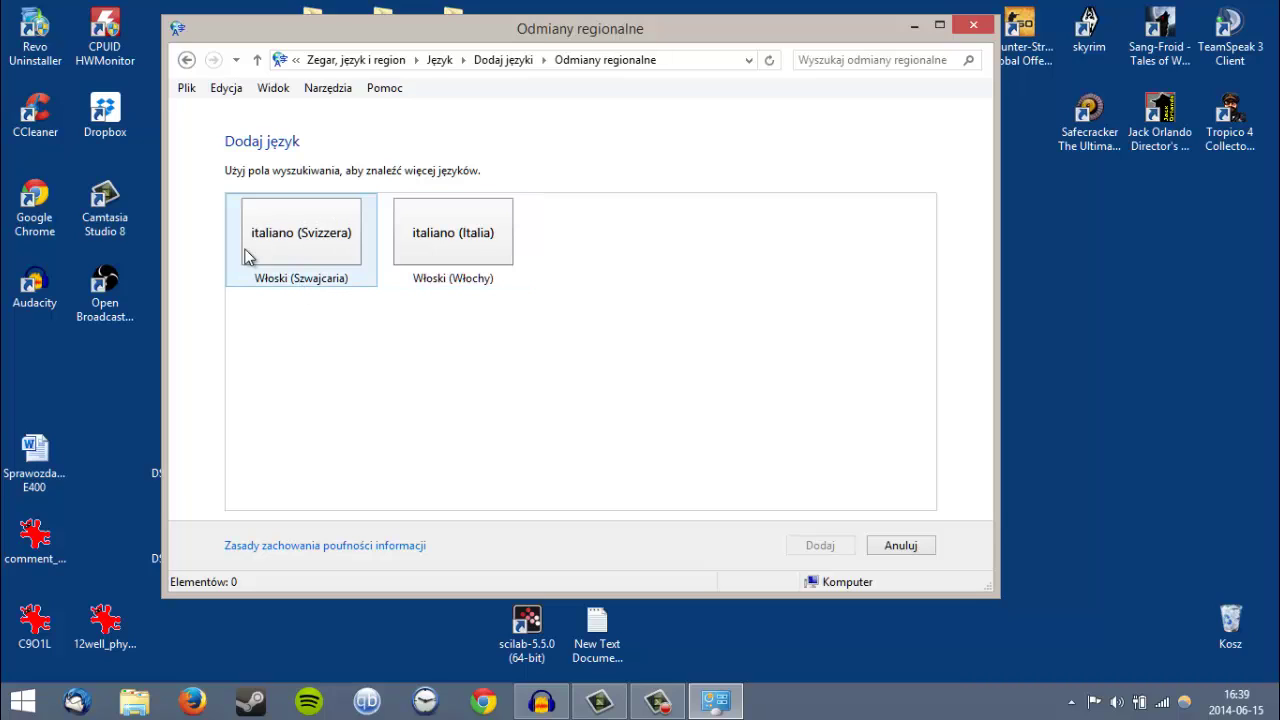
{"action": "left_click", "coordinate": [462, 252]}
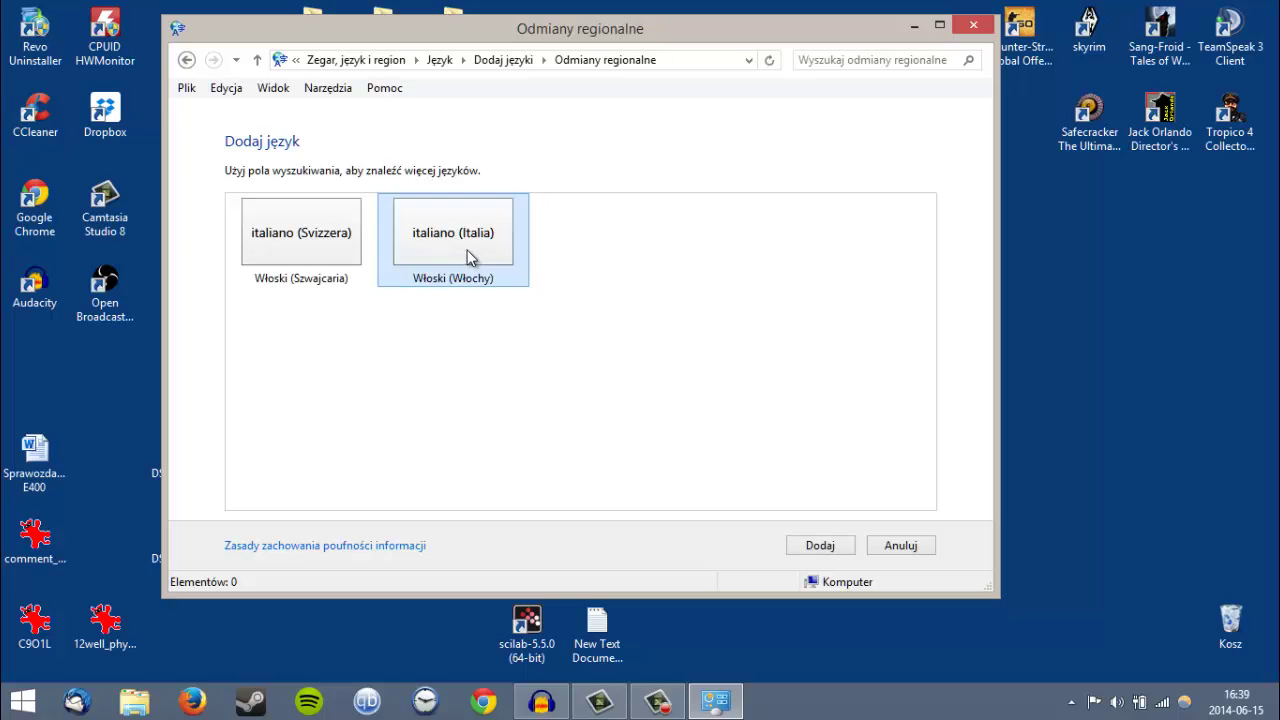
{"action": "left_click", "coordinate": [831, 545]}
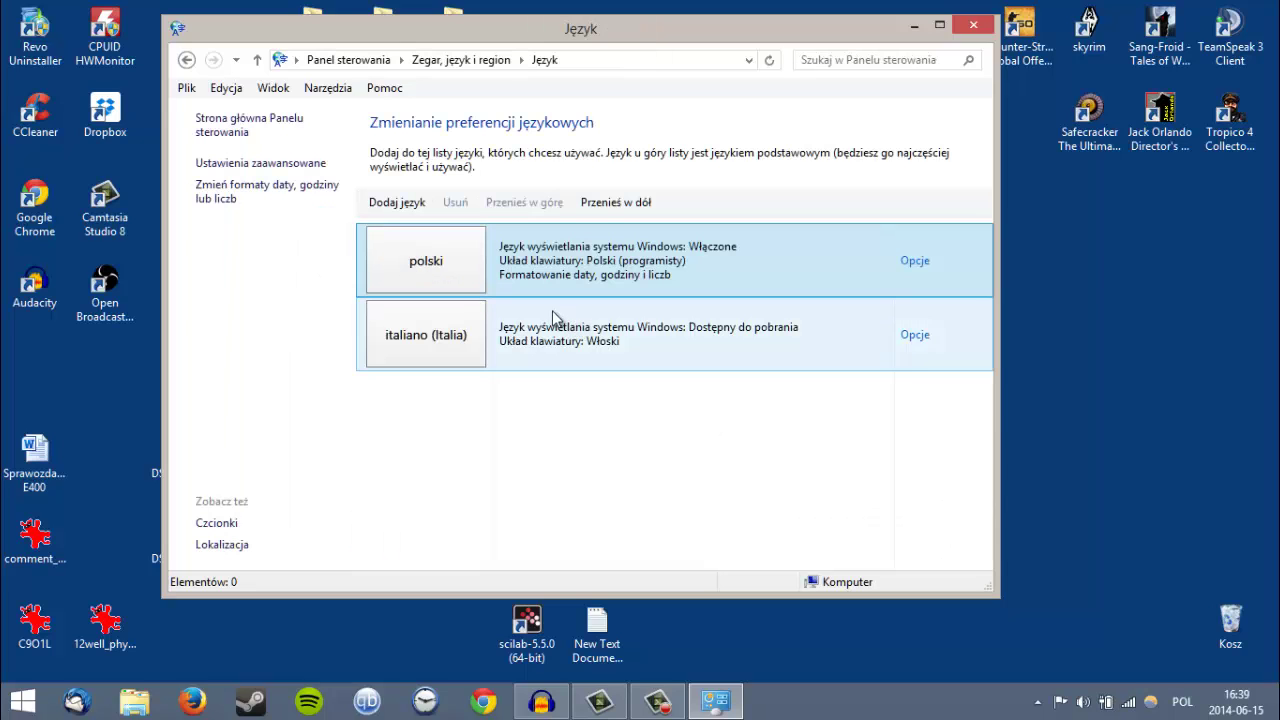
Move italiano (Italia) above polski as primary language and open its options page.
{"action": "left_click", "coordinate": [411, 345]}
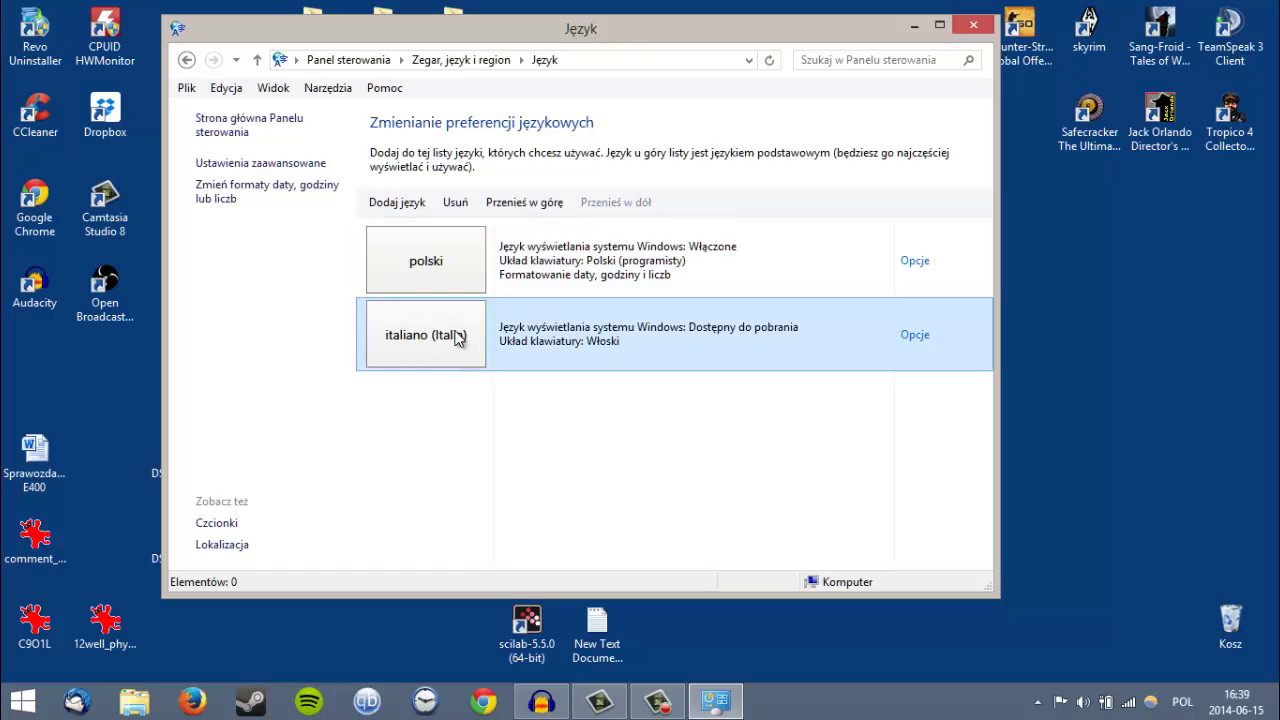
{"action": "left_click", "coordinate": [530, 205]}
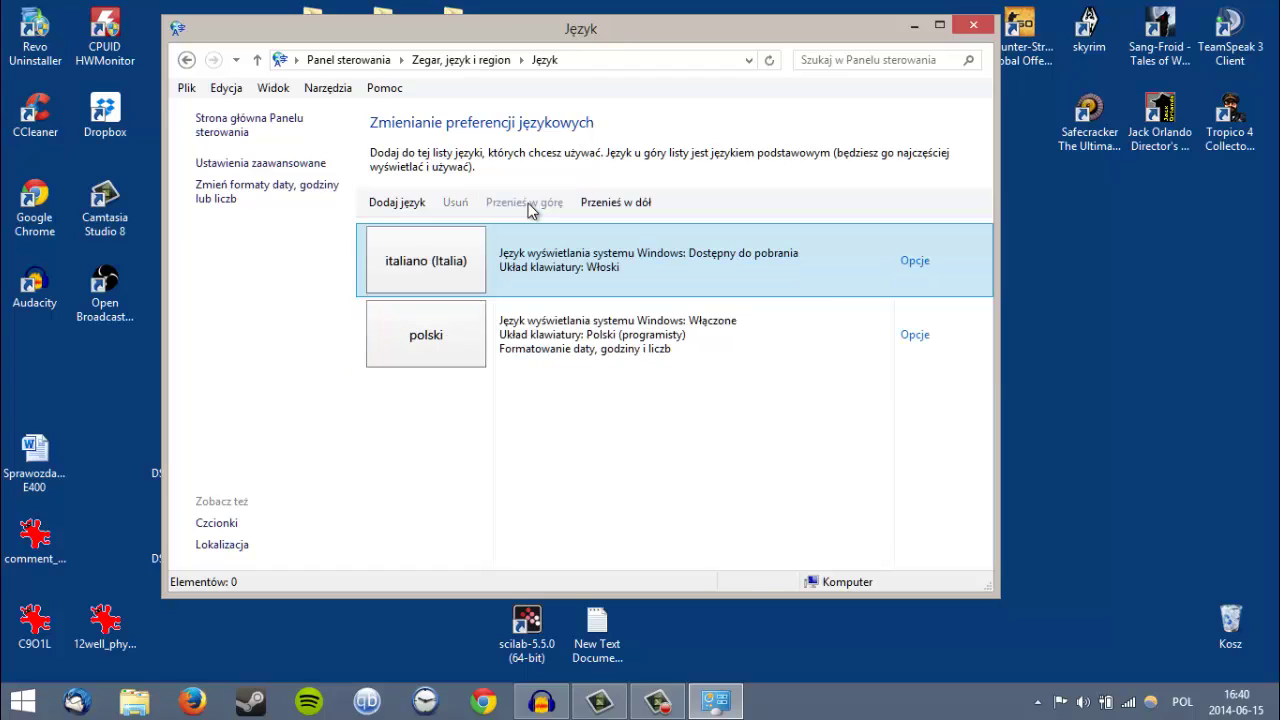
{"action": "left_click", "coordinate": [920, 266]}
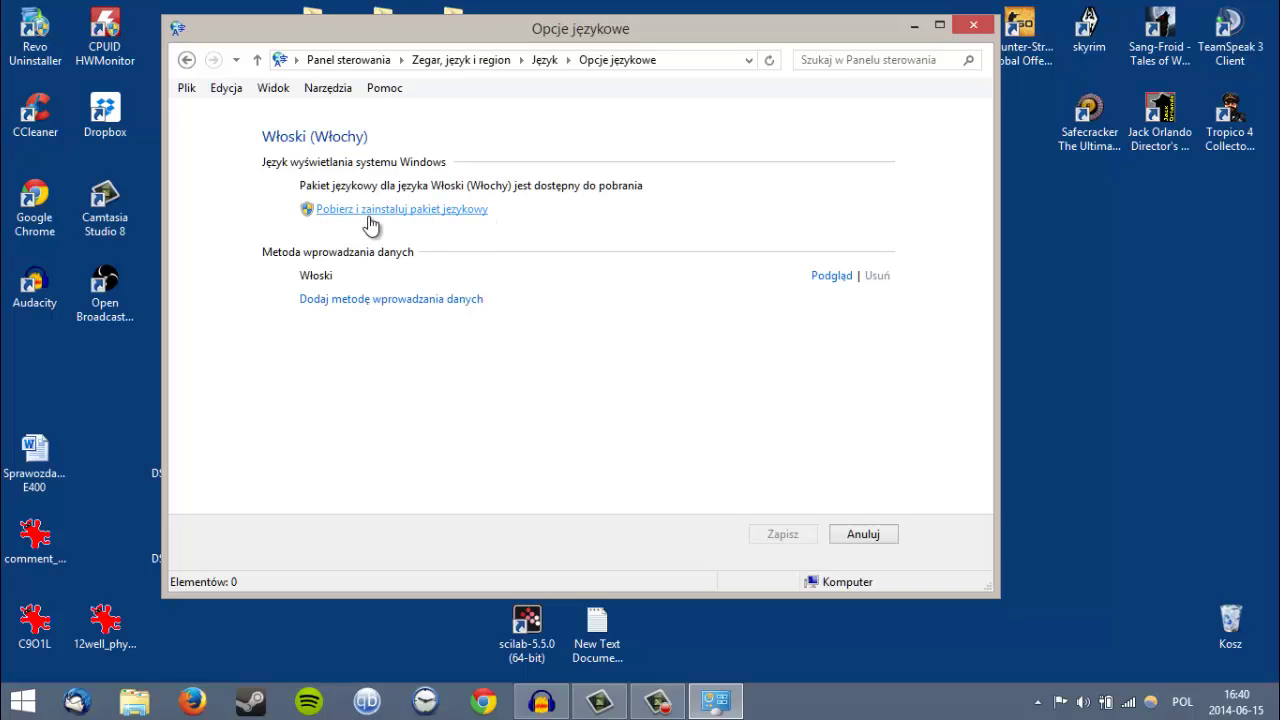
Download and install the Italian language pack, then sign back in to Italian Windows.
{"action": "left_click", "coordinate": [407, 212]}
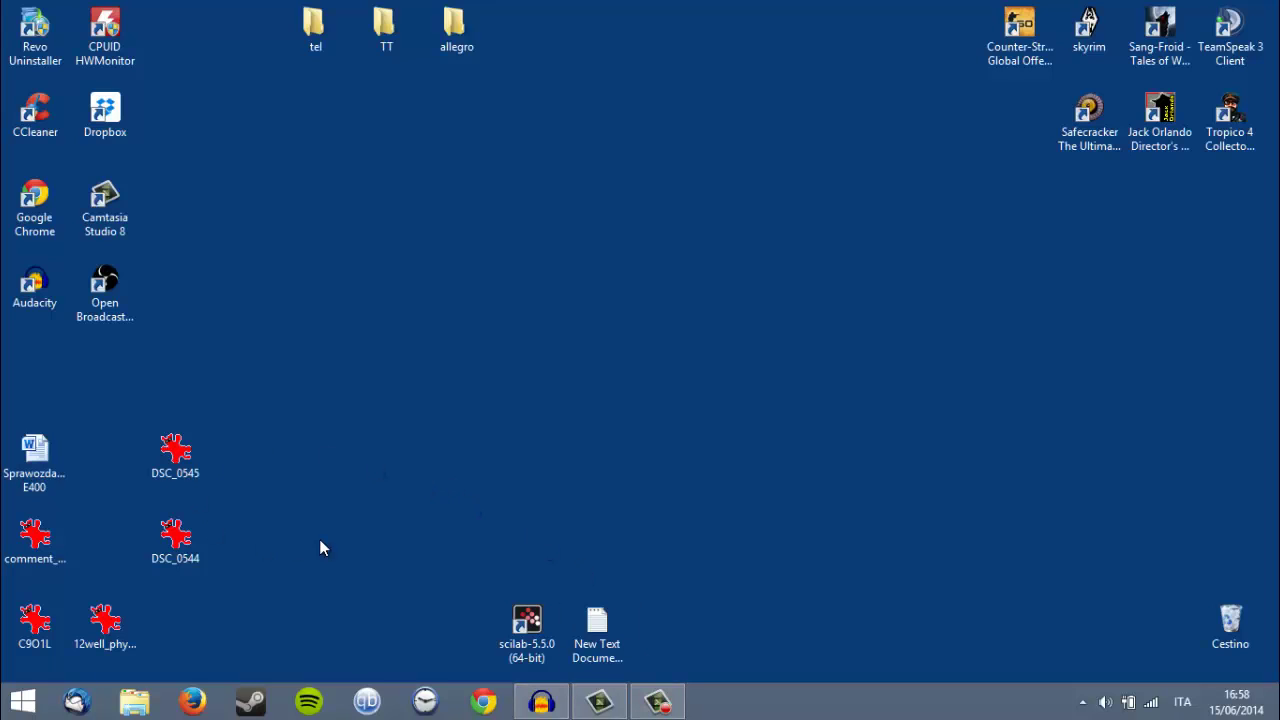
Open the Start menu to confirm entries like Documenti and Pannello di controllo appear in Italian.
{"action": "left_click", "coordinate": [5, 710]}
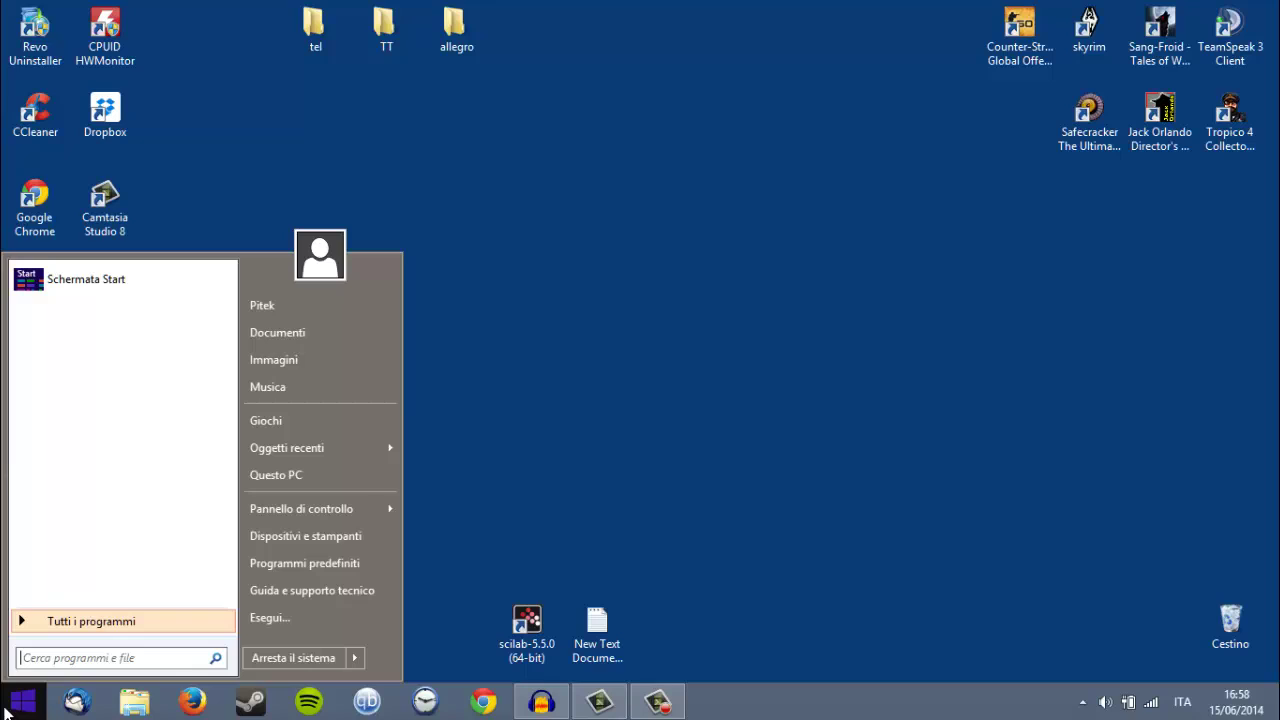